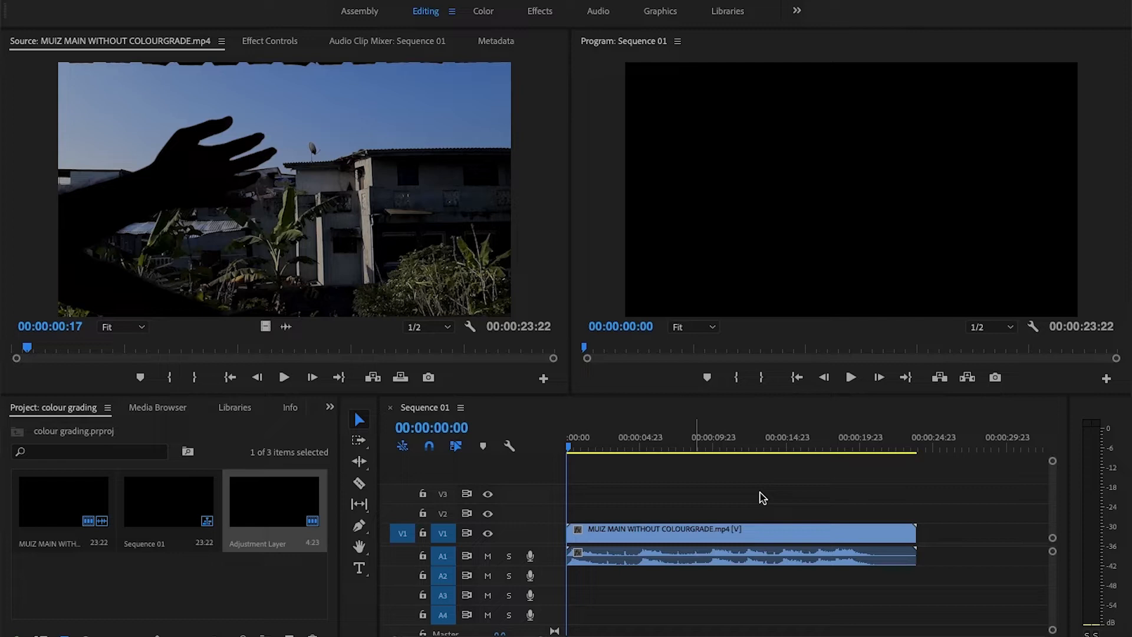
pyautogui.click(759, 492)
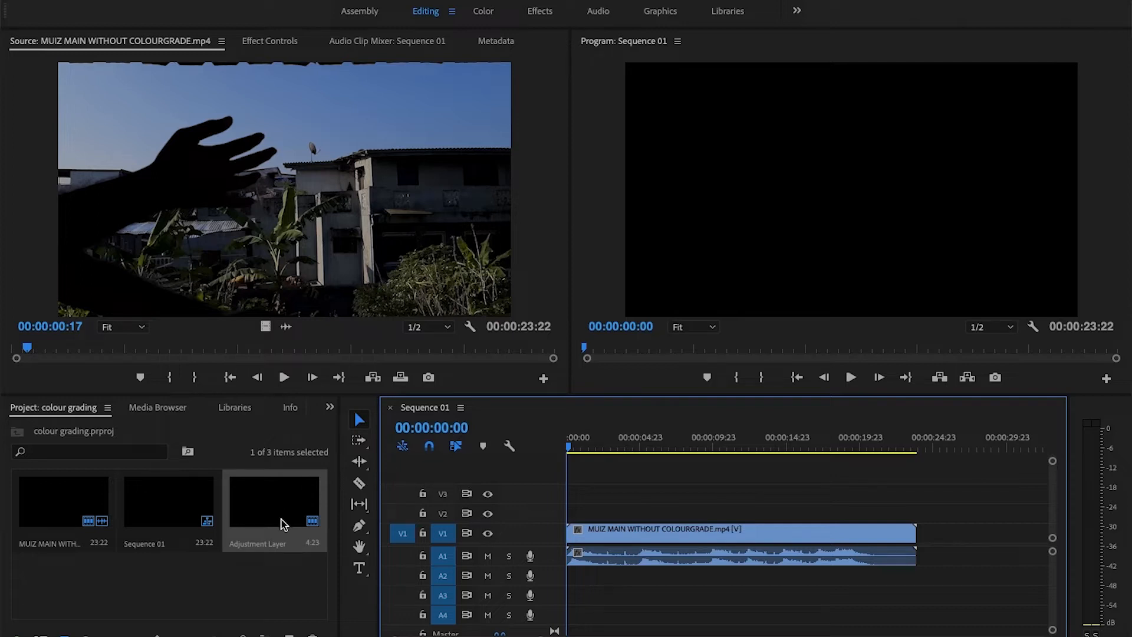
pyautogui.rightClick(217, 585)
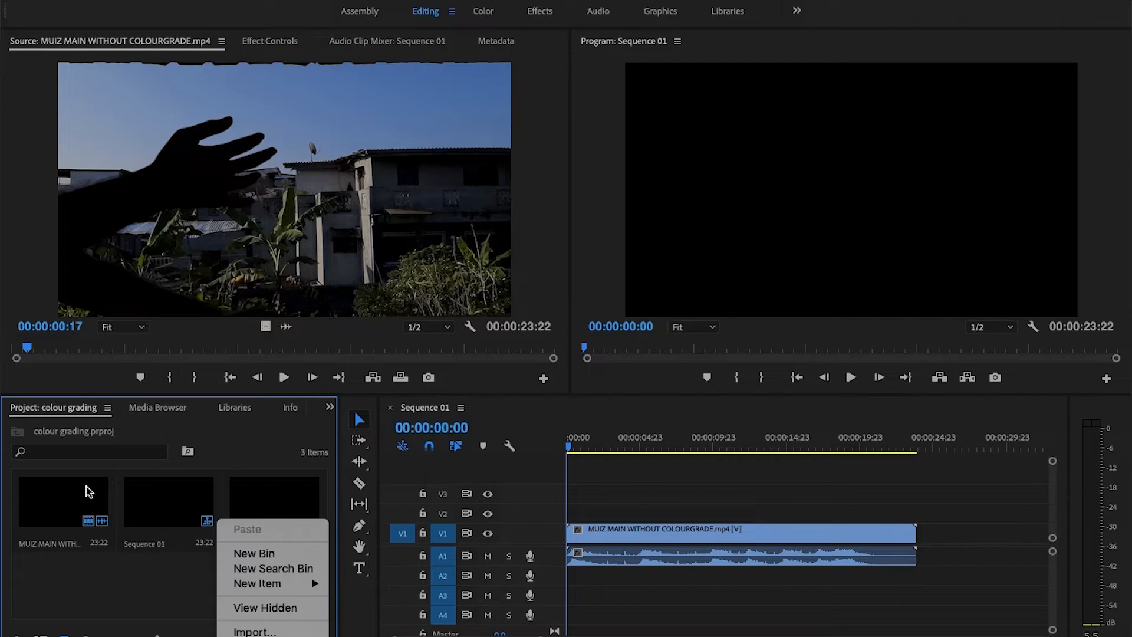
pyautogui.moveTo(235, 583)
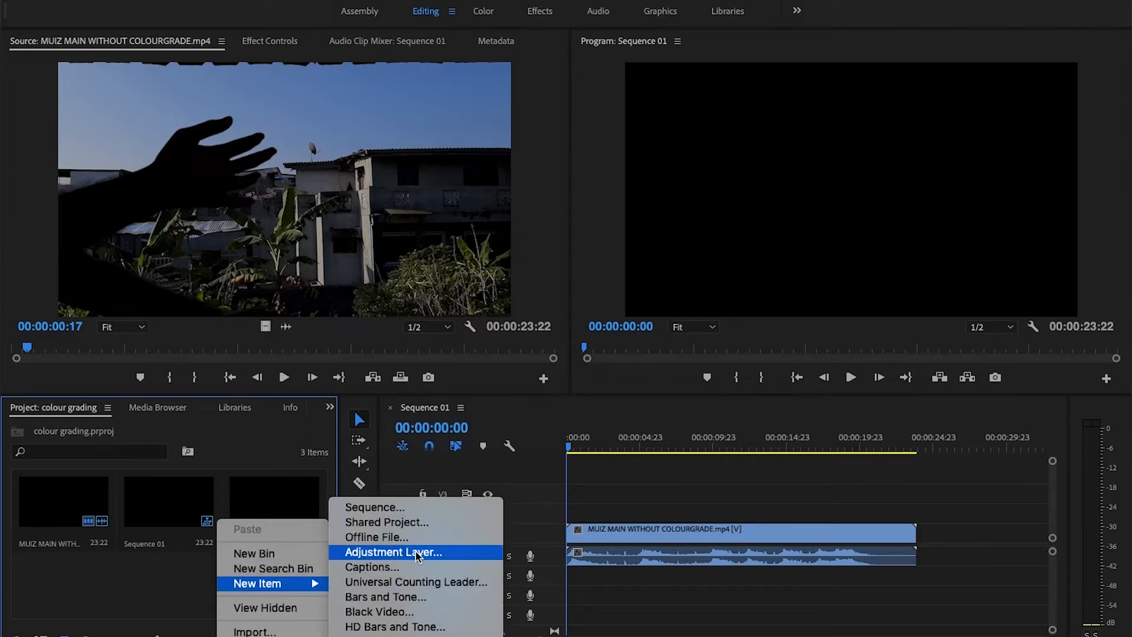
pyautogui.click(170, 576)
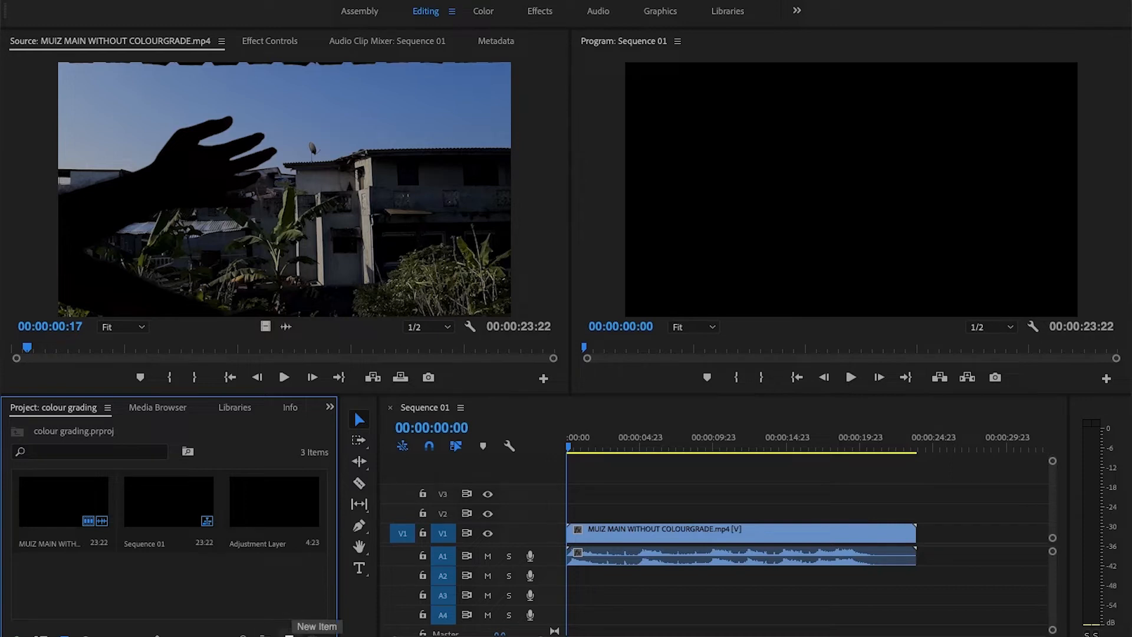
pyautogui.click(289, 634)
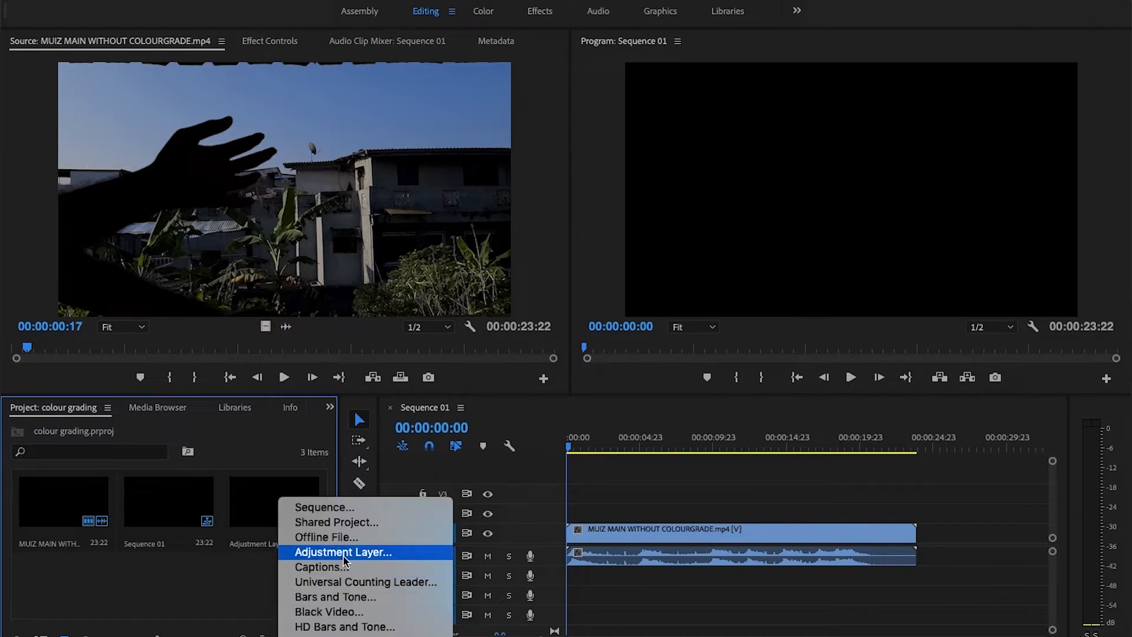
pyautogui.click(247, 613)
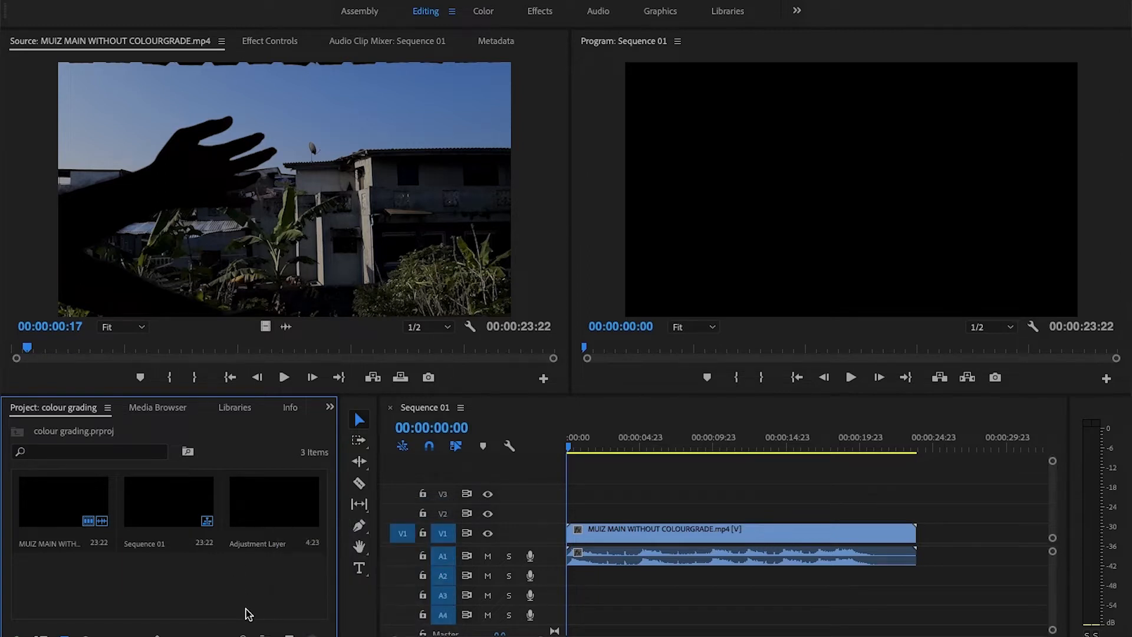
# Place the adjustment layer on V2 at the sequence start and extend it to the end of the video clip.
pyautogui.moveTo(254, 506); pyautogui.dragTo(562, 517)
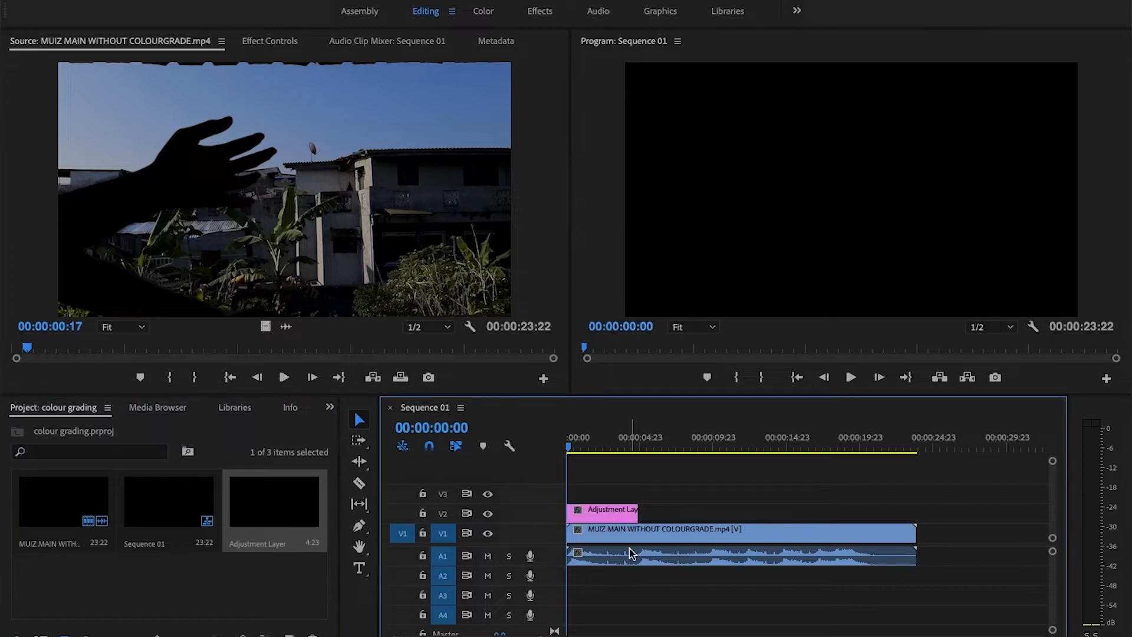
pyautogui.moveTo(634, 512); pyautogui.dragTo(915, 515)
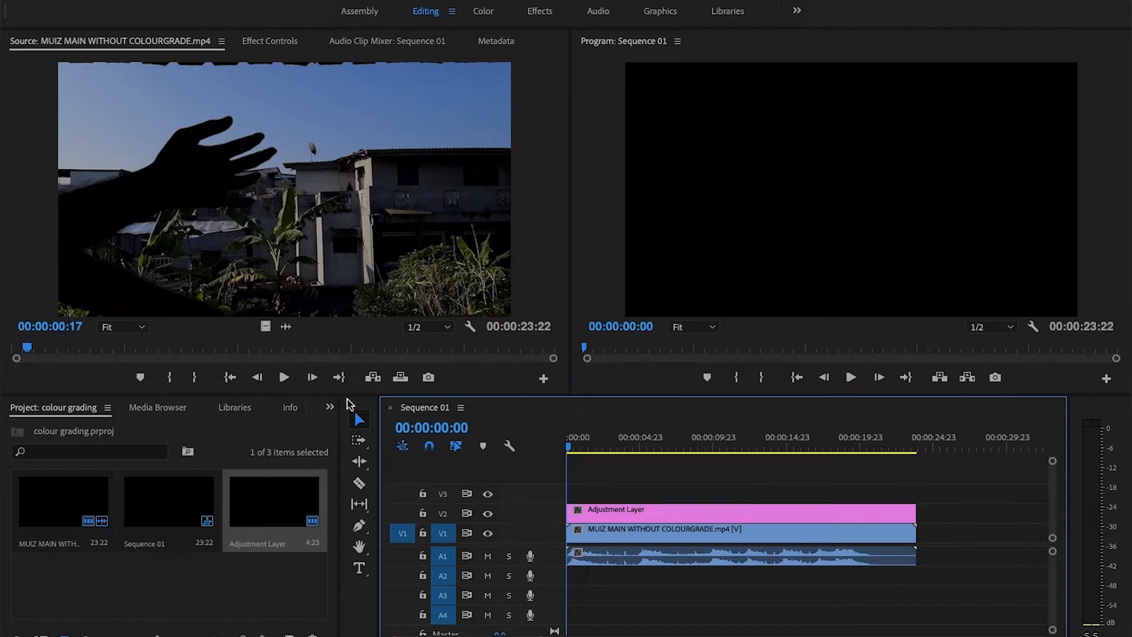
# Find the Lumetri Color effect and apply it to the adjustment layer on V2.
pyautogui.click(332, 408)
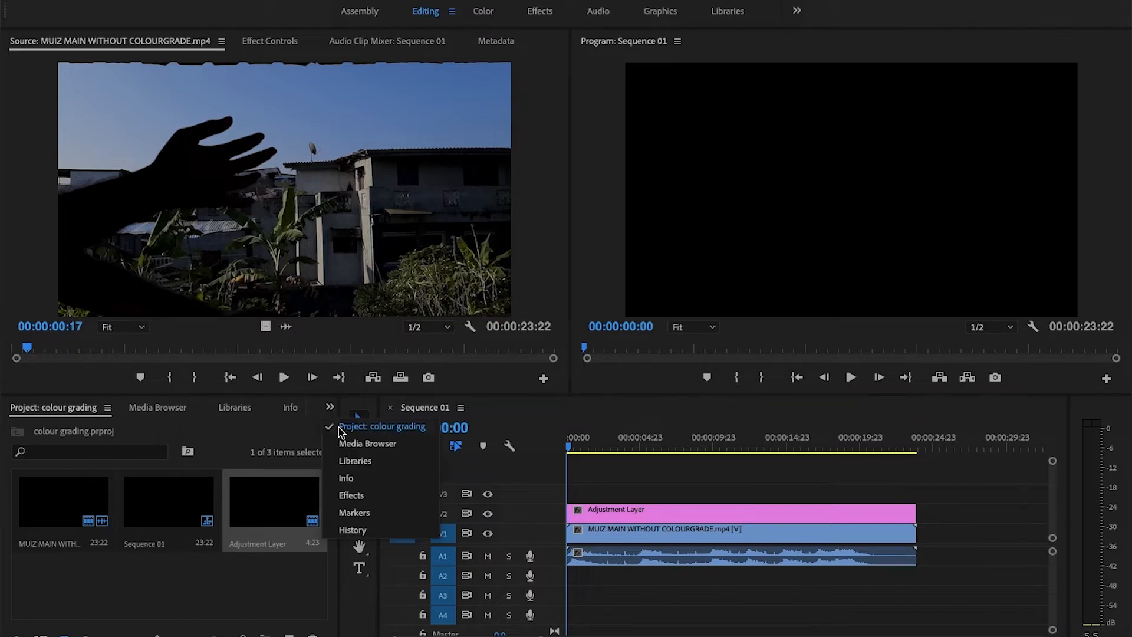
pyautogui.click(358, 494)
pyautogui.click(99, 428)
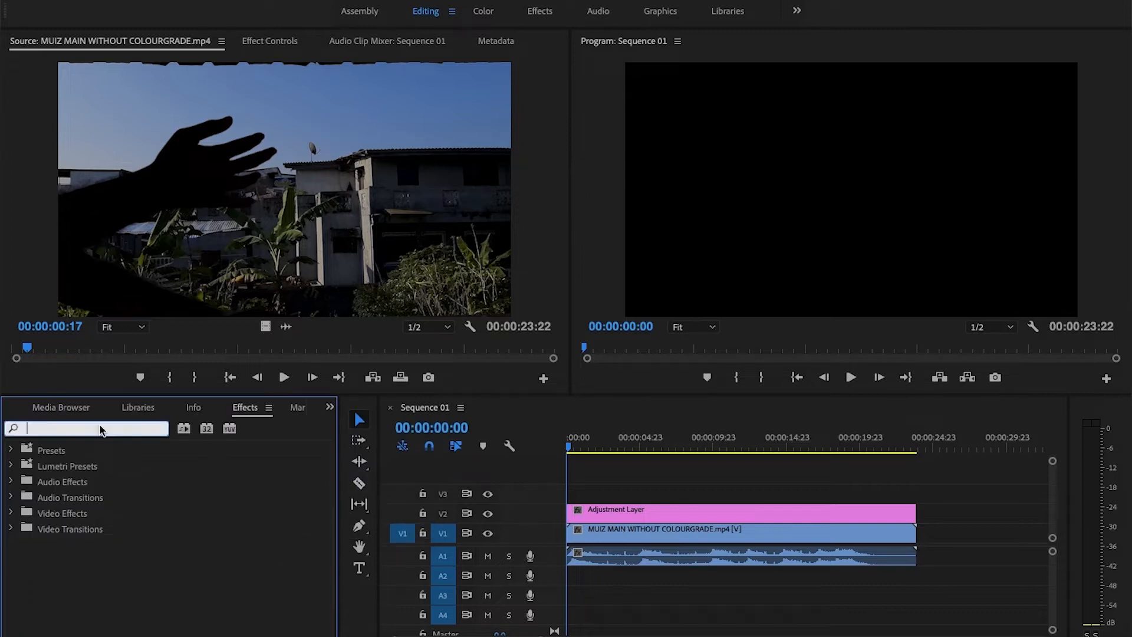
pyautogui.write('lum')
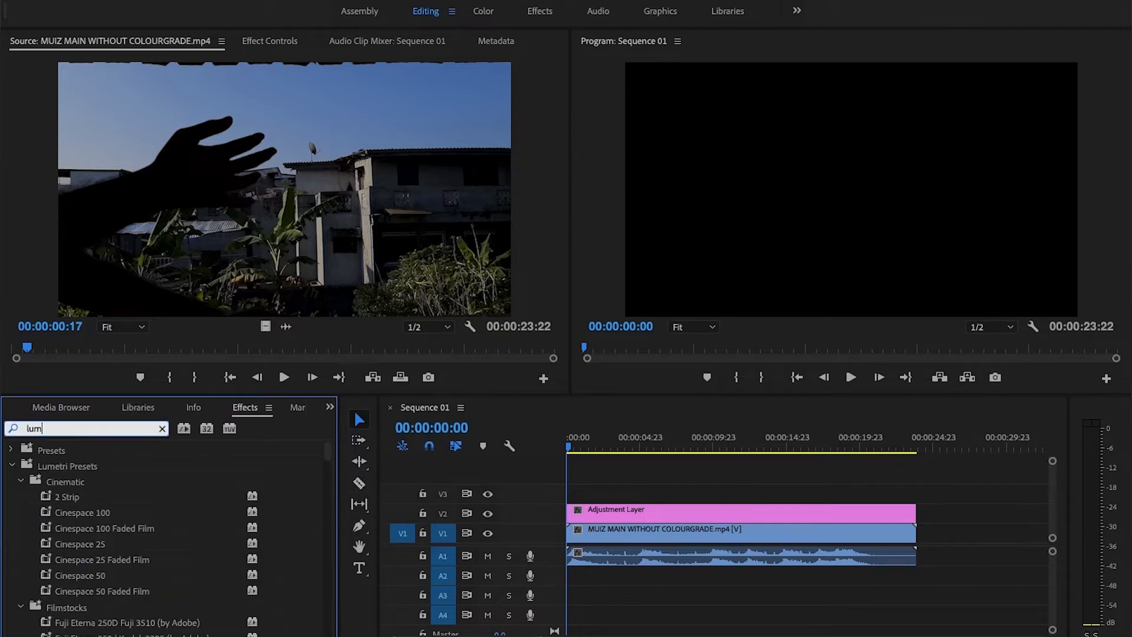
pyautogui.write('etri c')
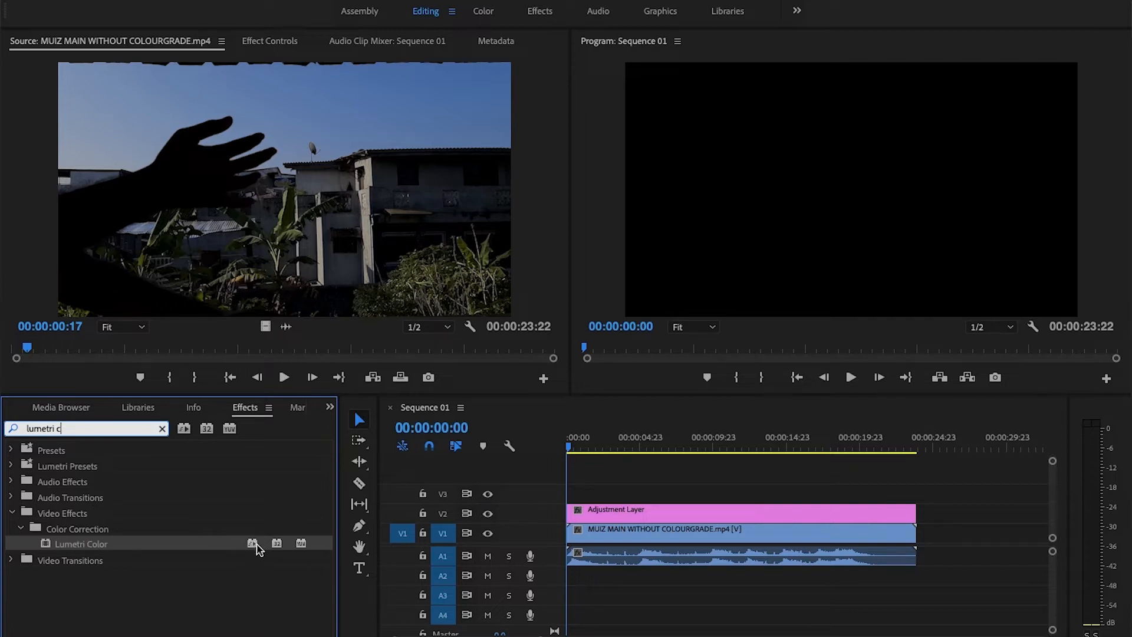
pyautogui.moveTo(255, 547); pyautogui.dragTo(613, 517)
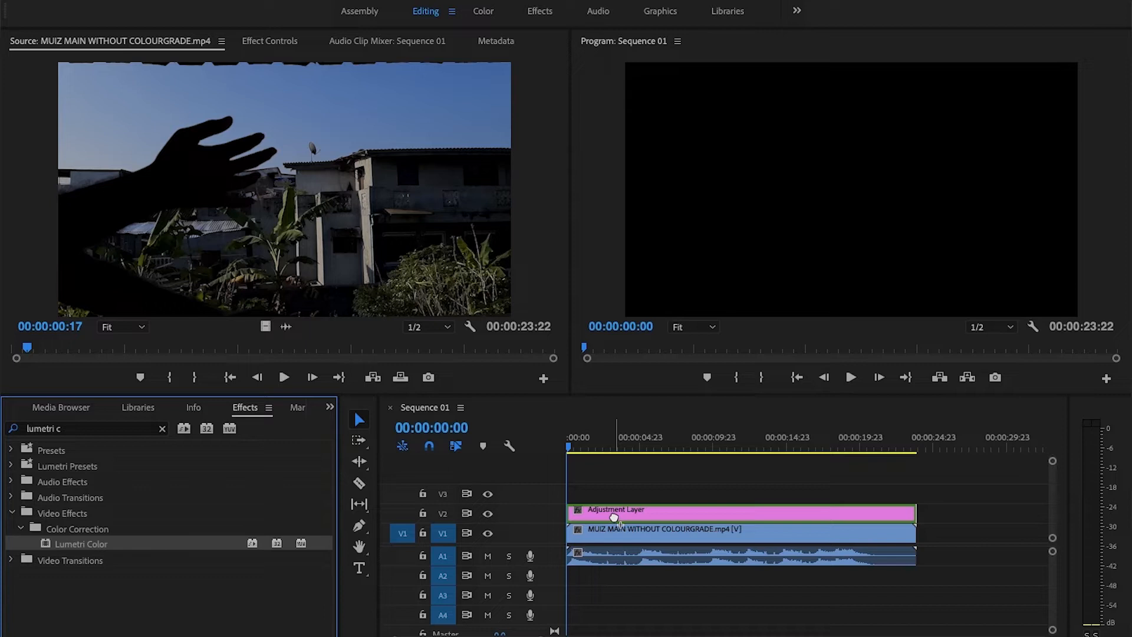
pyautogui.moveTo(614, 517); pyautogui.dragTo(614, 517)
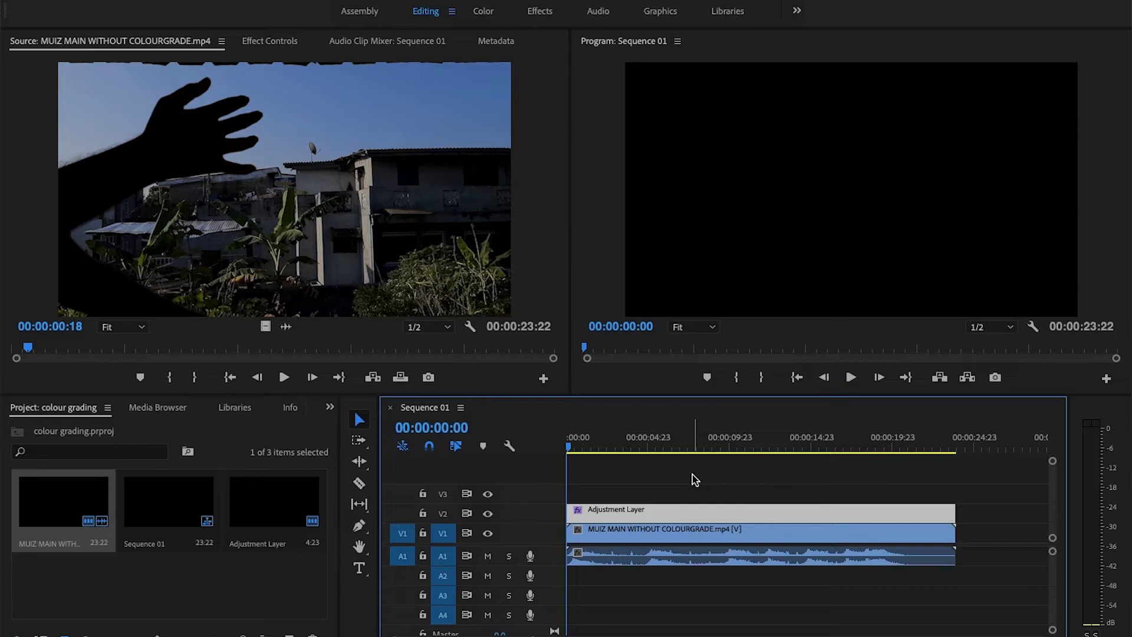
# Locate the end of the first shot and cut the adjustment layer there at 00:00:01:16.
pyautogui.press('space')
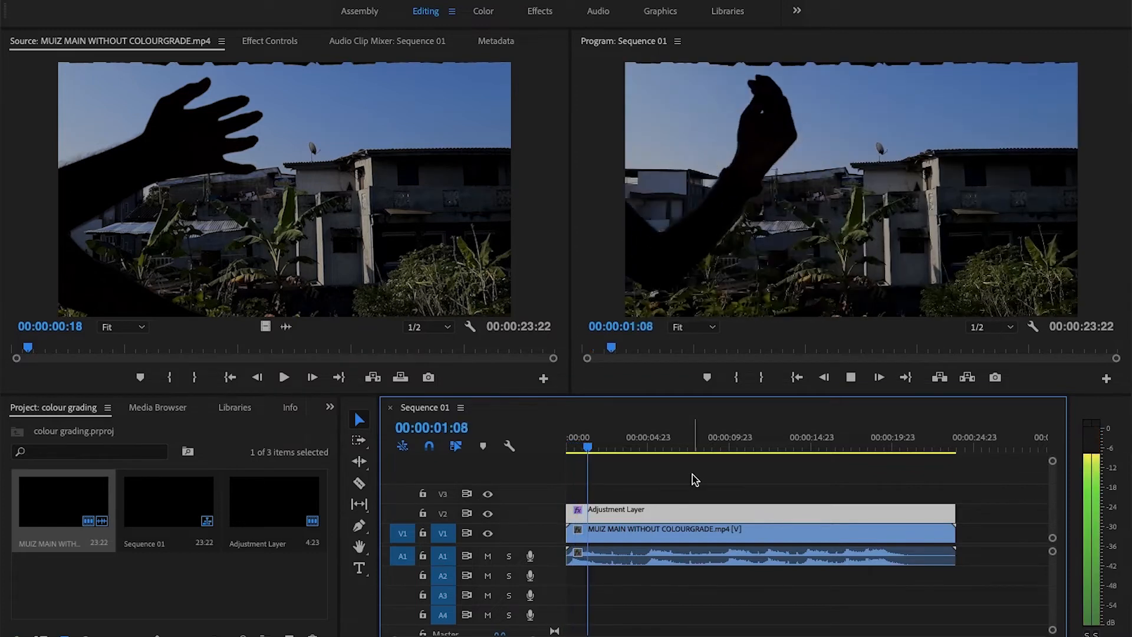
pyautogui.press('space')
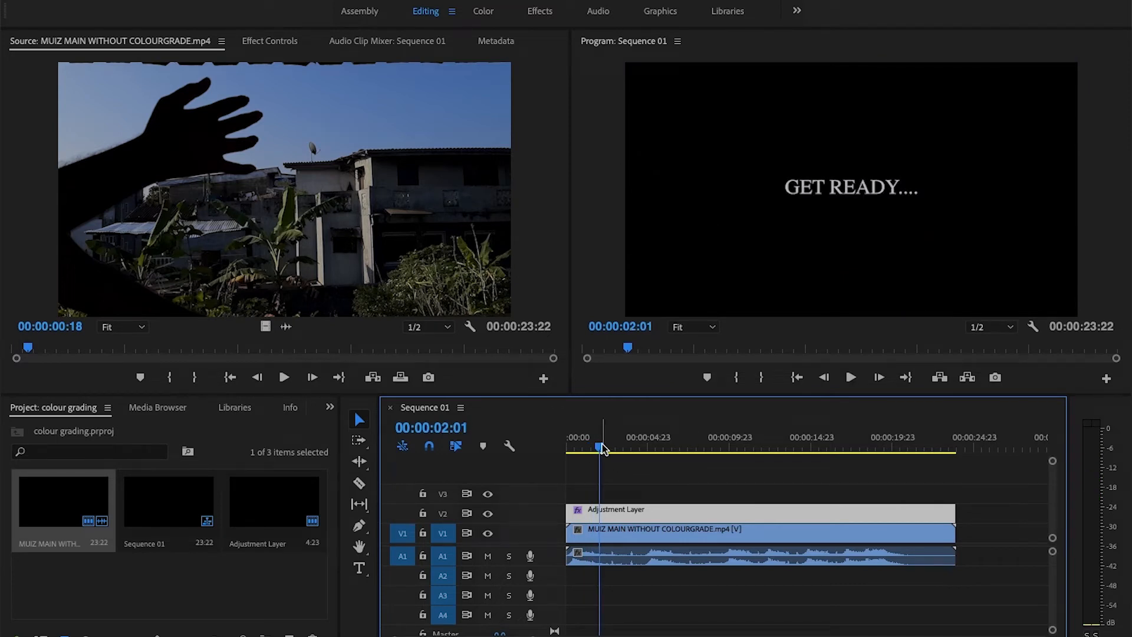
pyautogui.moveTo(602, 448); pyautogui.dragTo(593, 446)
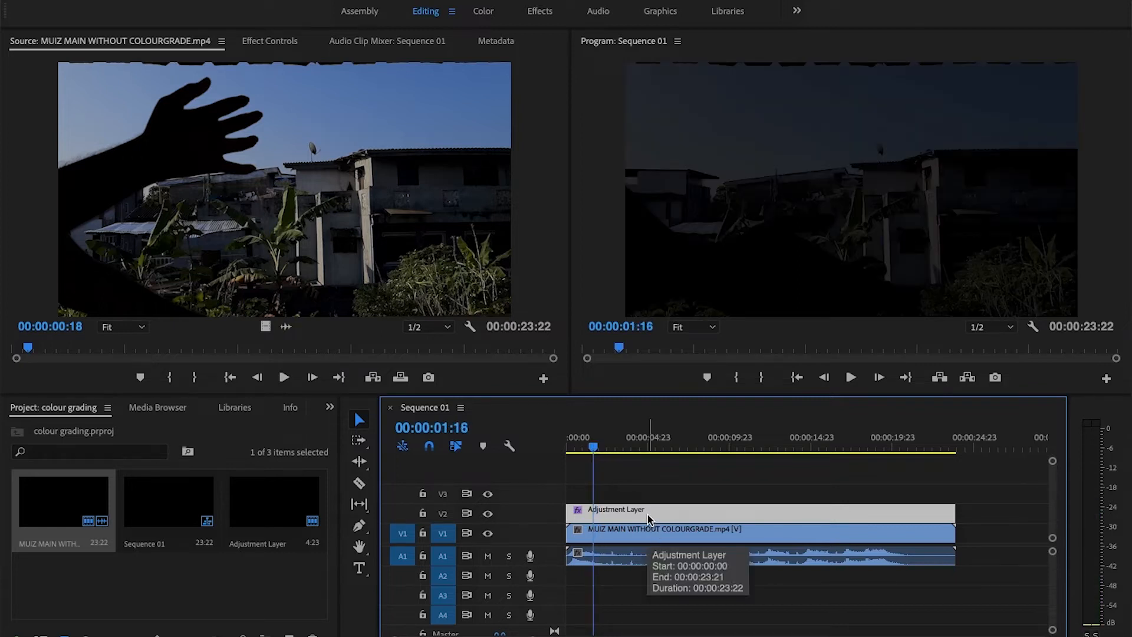
pyautogui.press('c')
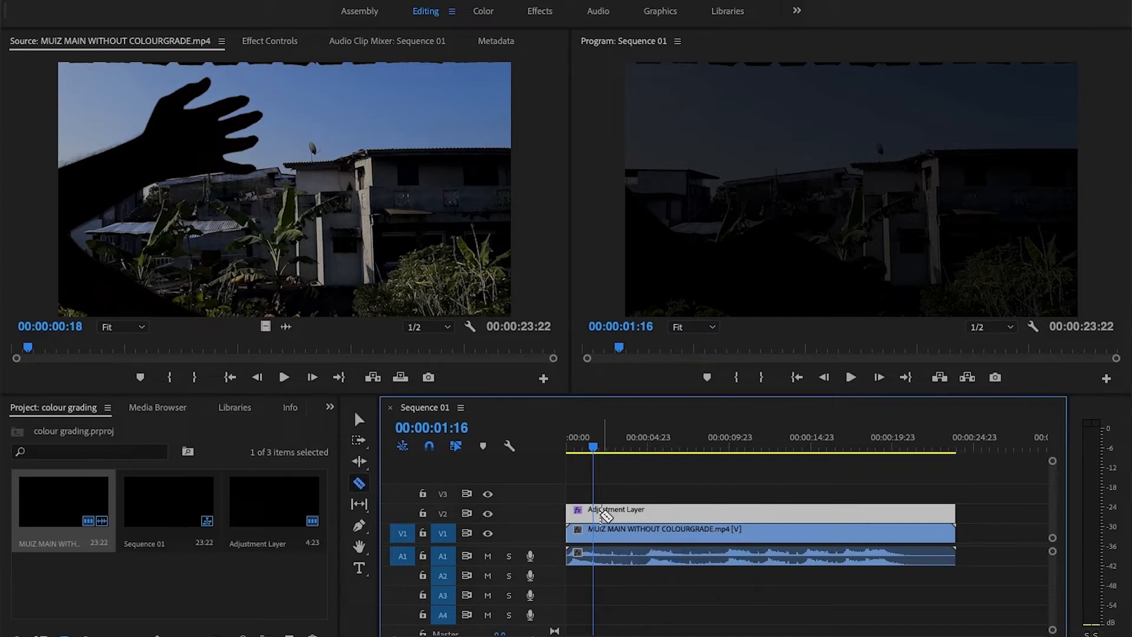
pyautogui.click(593, 511)
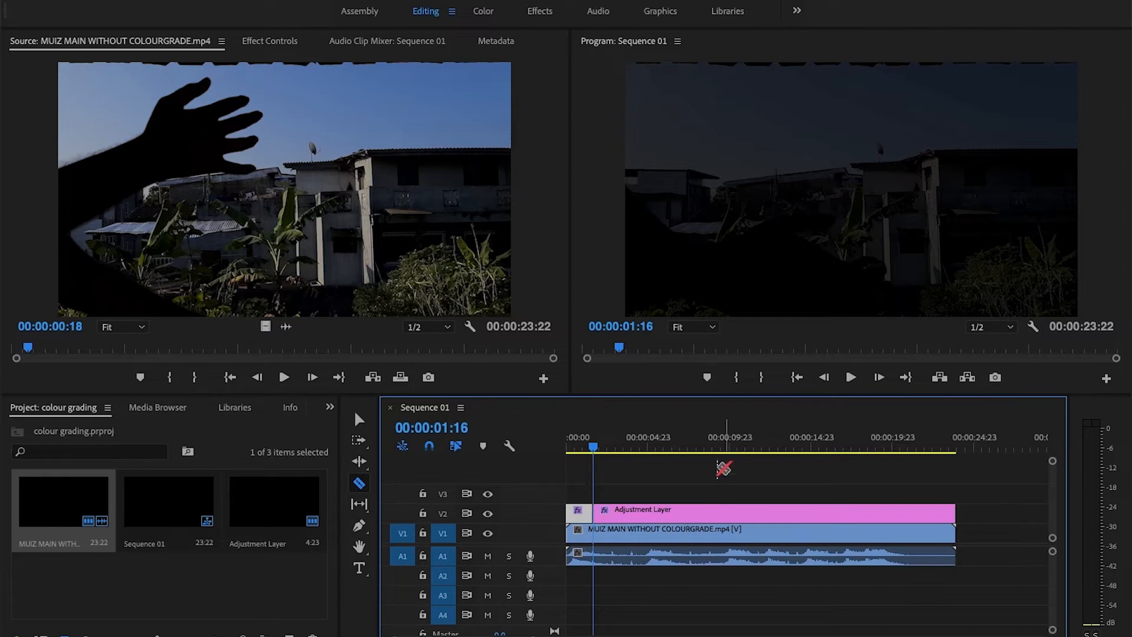
pyautogui.click(361, 420)
# At 00:00:00:20, open the first adjustment layer segment's effect settings and switch to the Color workspace.
pyautogui.moveTo(593, 441); pyautogui.dragTo(579, 439)
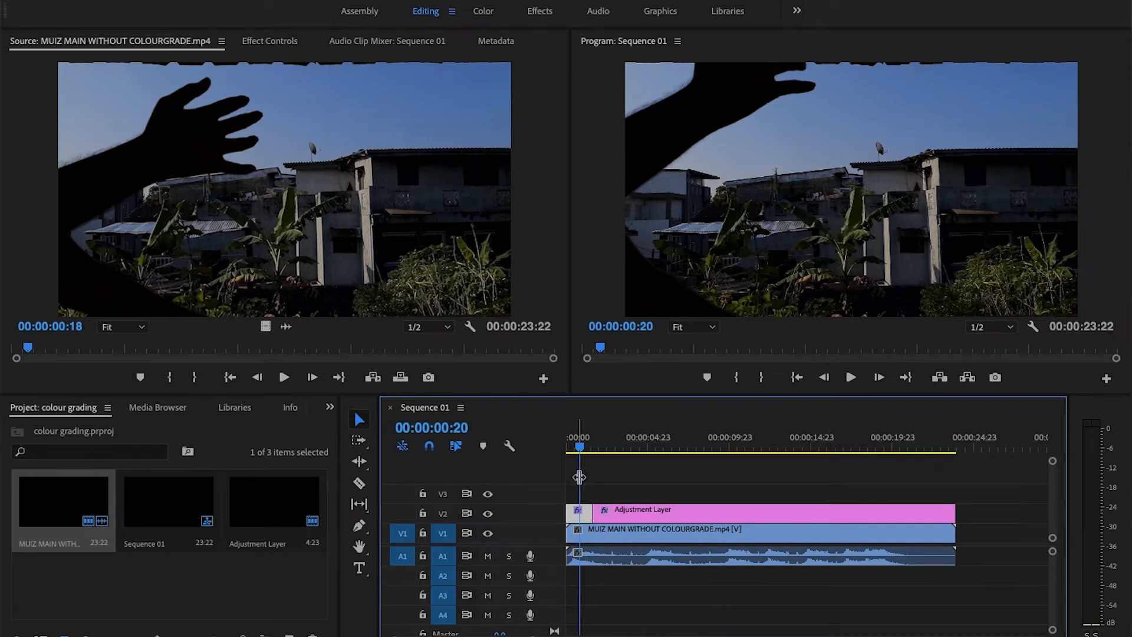
pyautogui.doubleClick(582, 518)
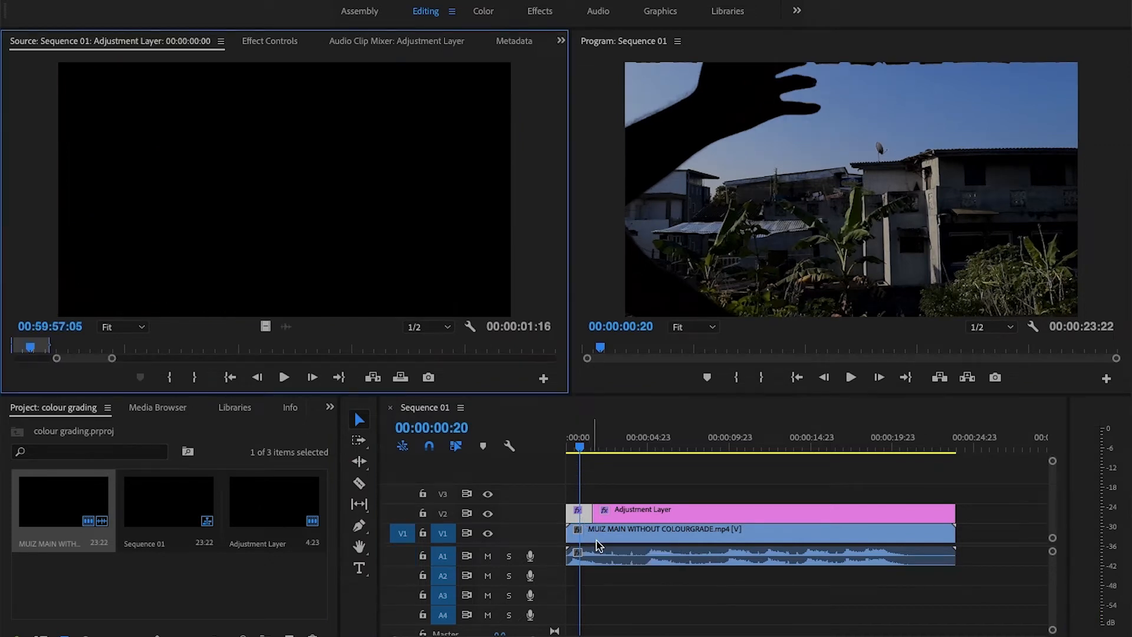
pyautogui.click(253, 42)
pyautogui.scroll(-3, 188, 231)
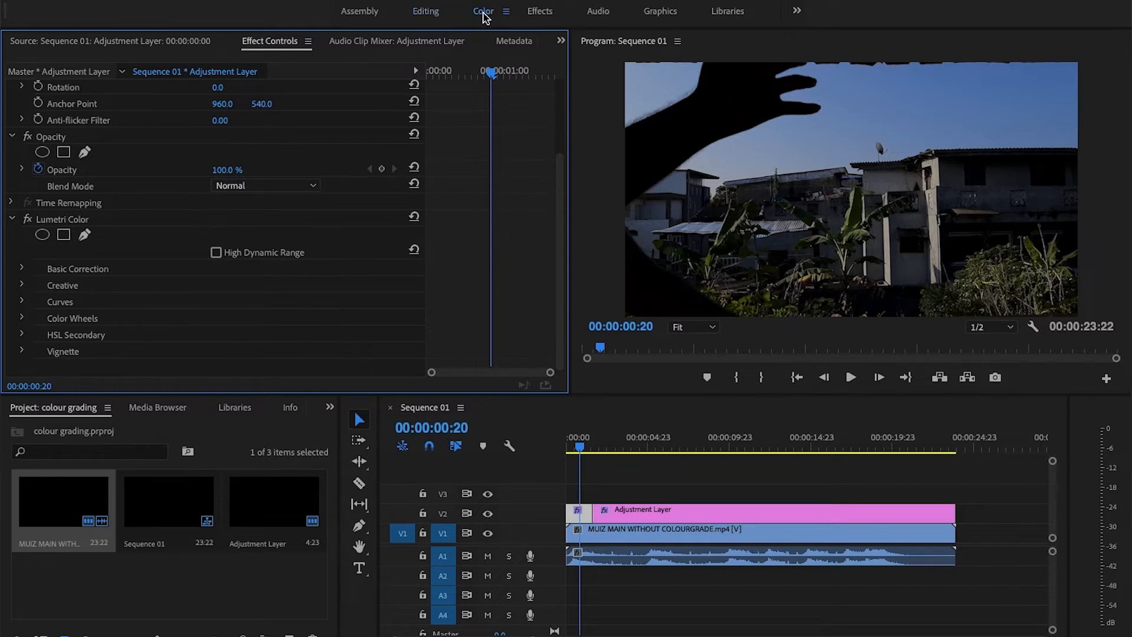
pyautogui.click(484, 14)
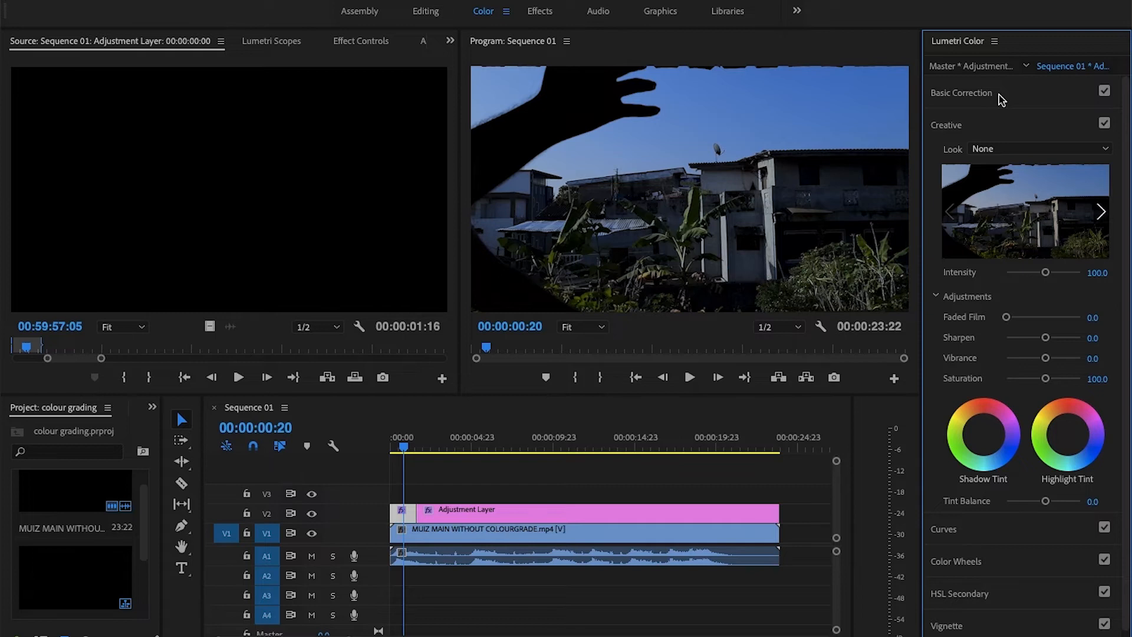
# In the first segment's Basic Correction, set the white balance temperature to -47.4 and the tint to 0.
pyautogui.click(999, 96)
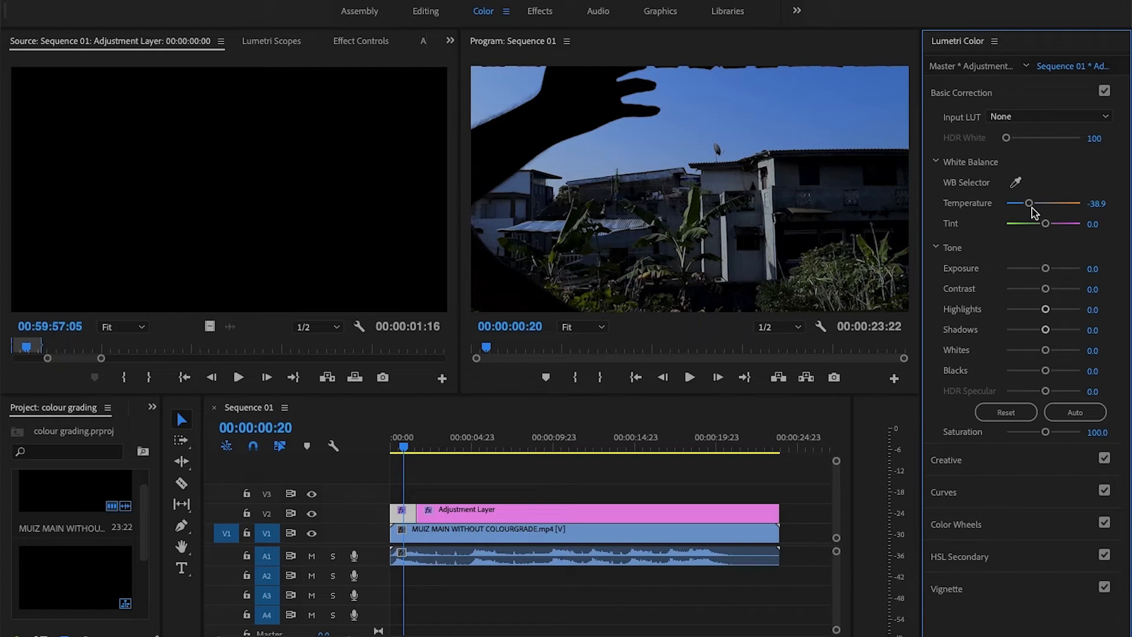
pyautogui.moveTo(1029, 203); pyautogui.dragTo(1026, 203)
pyautogui.moveTo(1045, 224)
pyautogui.mouseDown()
pyautogui.moveTo(1061, 227)
pyautogui.moveTo(1025, 230)
pyautogui.moveTo(1056, 230)
pyautogui.moveTo(1031, 228)
pyautogui.moveTo(1042, 230)
pyautogui.mouseUp()
pyautogui.click(1098, 223)
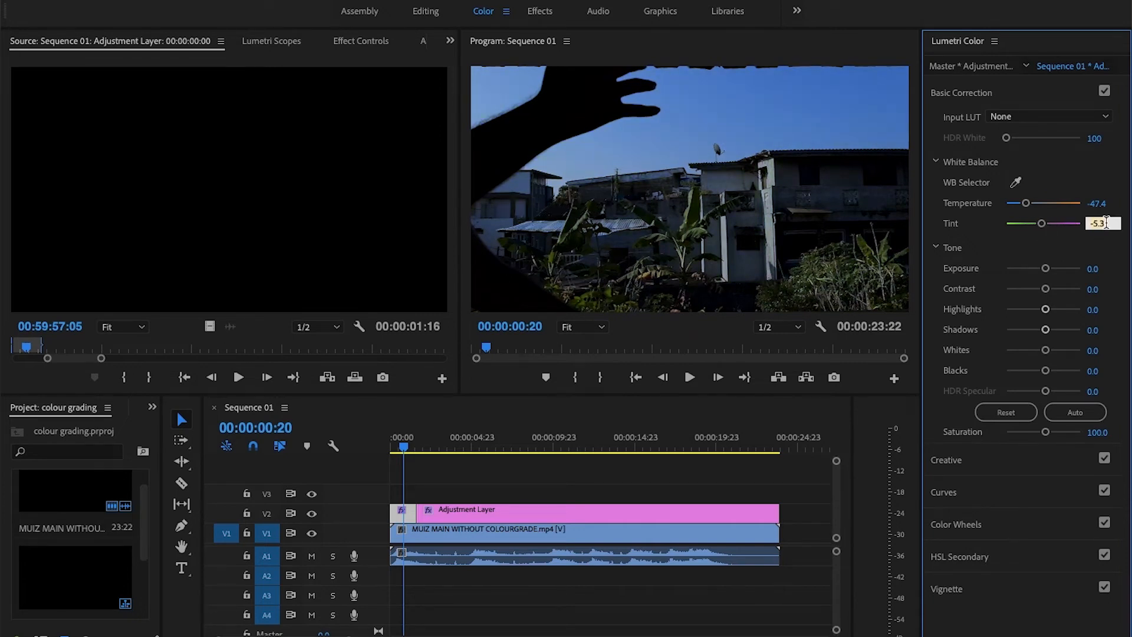
pyautogui.write('0')
pyautogui.press('Return')
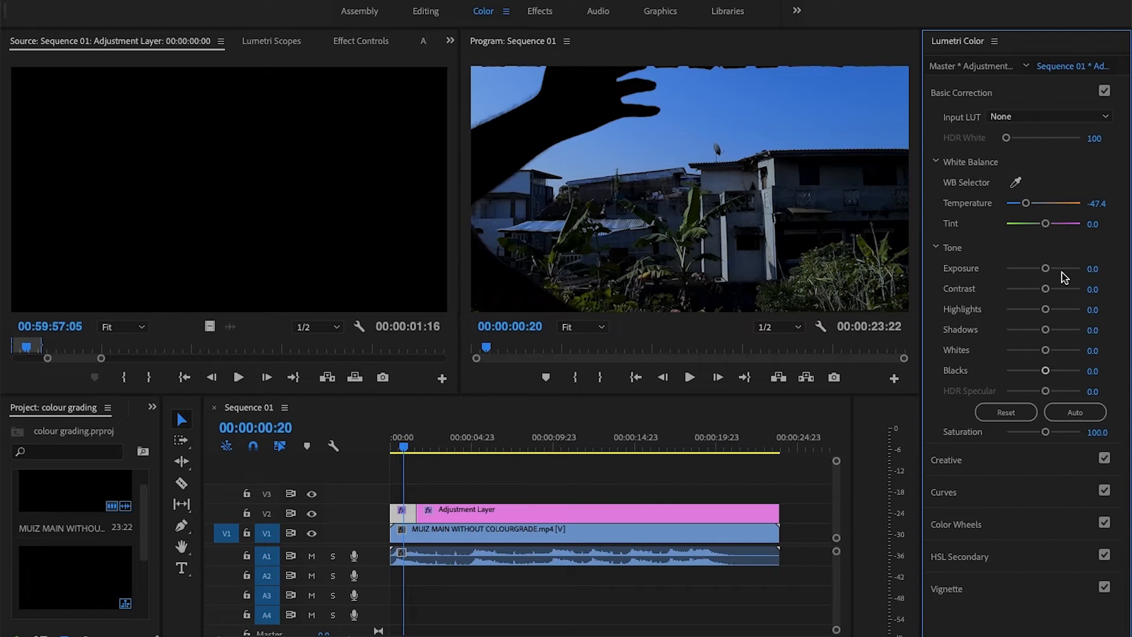
# Set the first segment's tone to exposure -0.6, contrast 30.5 and highlights 28.4.
pyautogui.moveTo(1045, 269); pyautogui.dragTo(1041, 271)
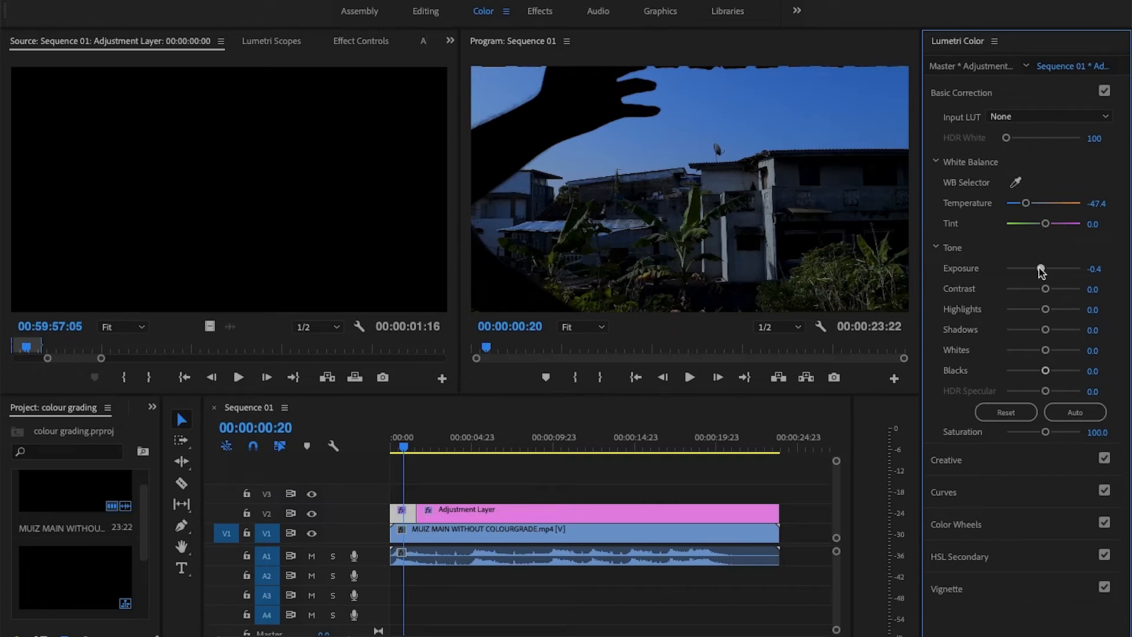
pyautogui.moveTo(1041, 271); pyautogui.dragTo(1055, 295)
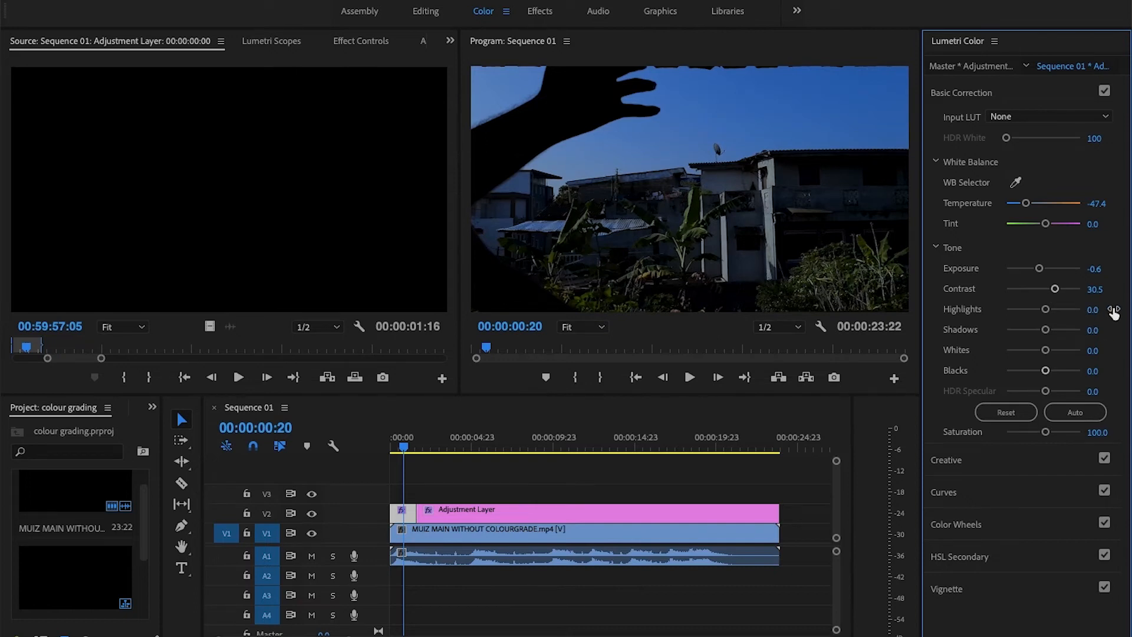
pyautogui.moveTo(1045, 309)
pyautogui.mouseDown()
pyautogui.moveTo(1084, 324)
pyautogui.moveTo(1004, 328)
pyautogui.moveTo(1023, 312)
pyautogui.moveTo(1054, 313)
pyautogui.mouseUp()
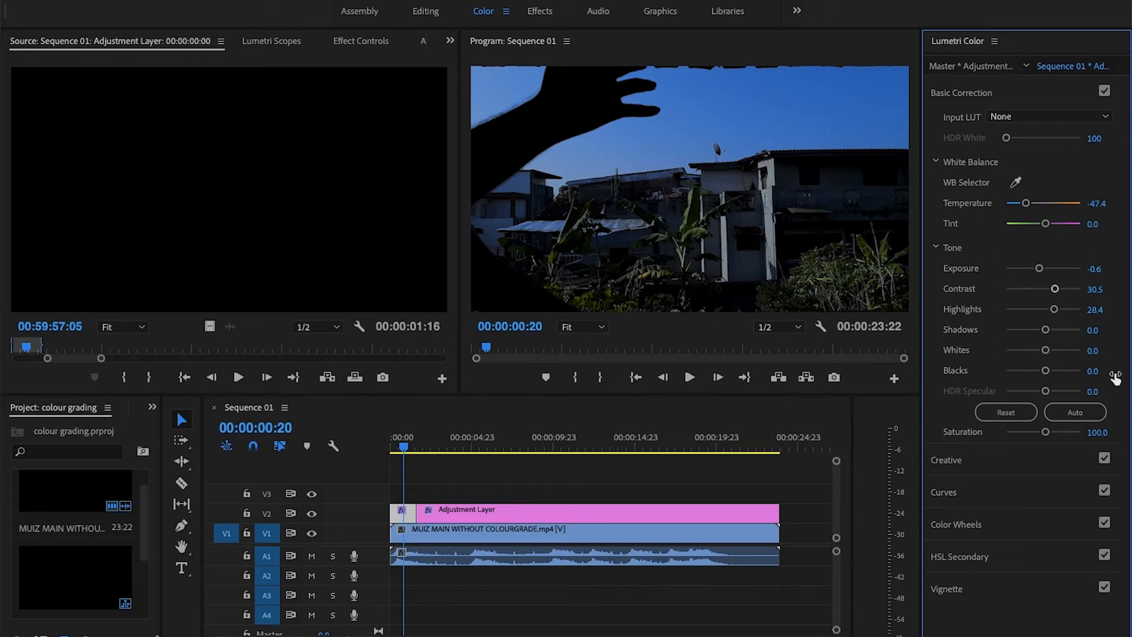
# In the first segment's Creative settings, set the intensity to 65.3 and sharpen to 2.
pyautogui.click(989, 456)
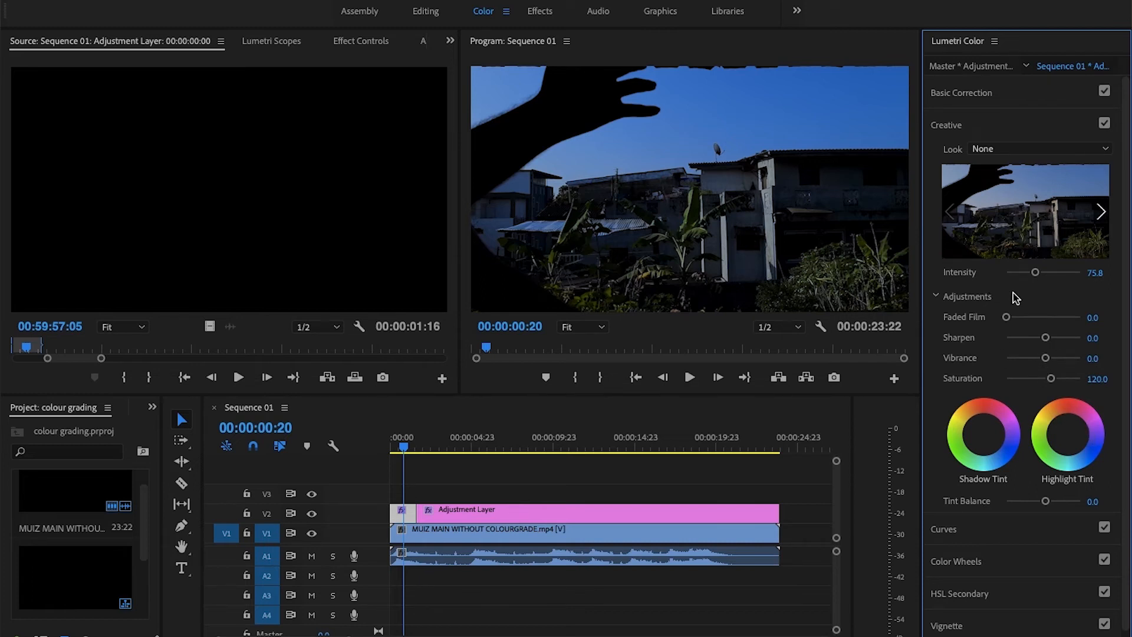
pyautogui.moveTo(1035, 273)
pyautogui.mouseDown()
pyautogui.moveTo(1076, 273)
pyautogui.moveTo(998, 275)
pyautogui.moveTo(1029, 277)
pyautogui.mouseUp()
pyautogui.click(1092, 338)
pyautogui.write('2')
pyautogui.click(1111, 360)
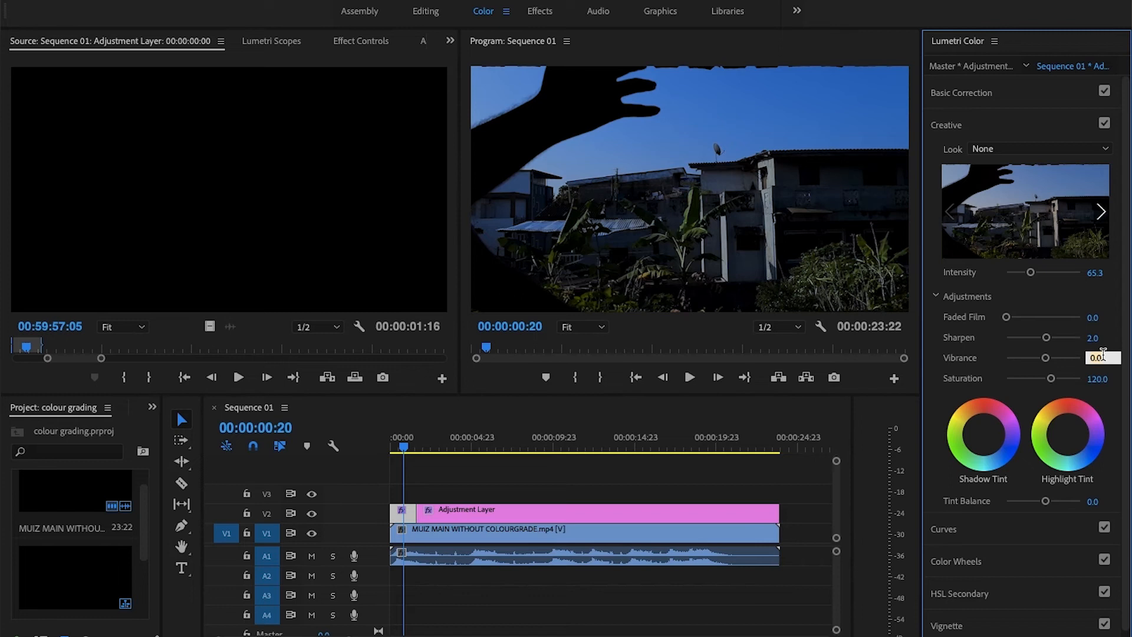
pyautogui.click(1103, 336)
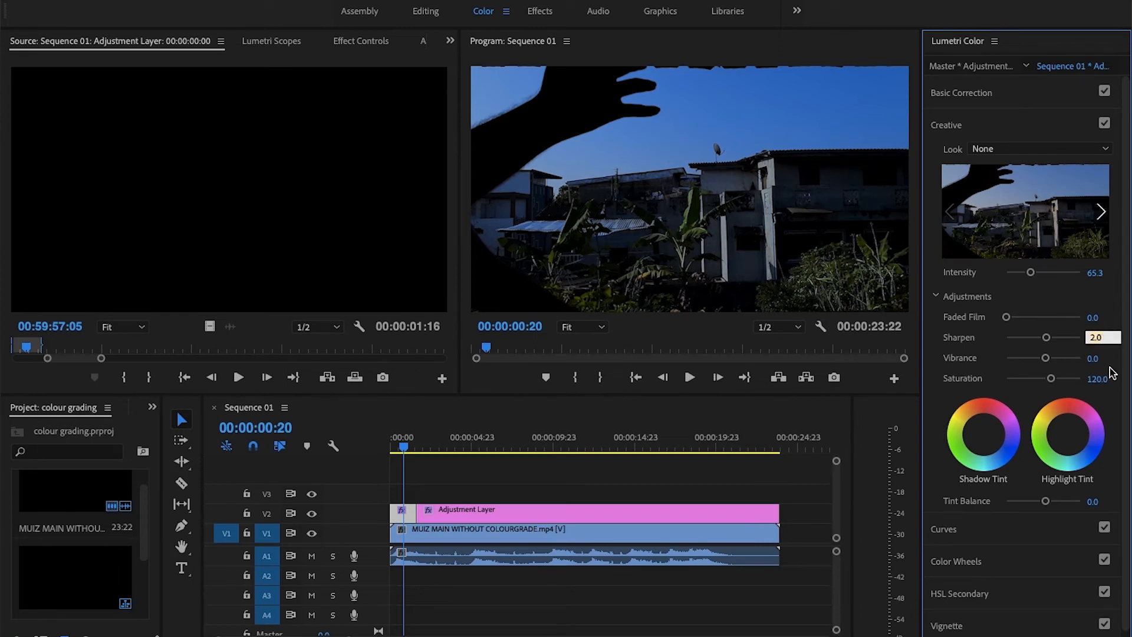
pyautogui.click(1102, 389)
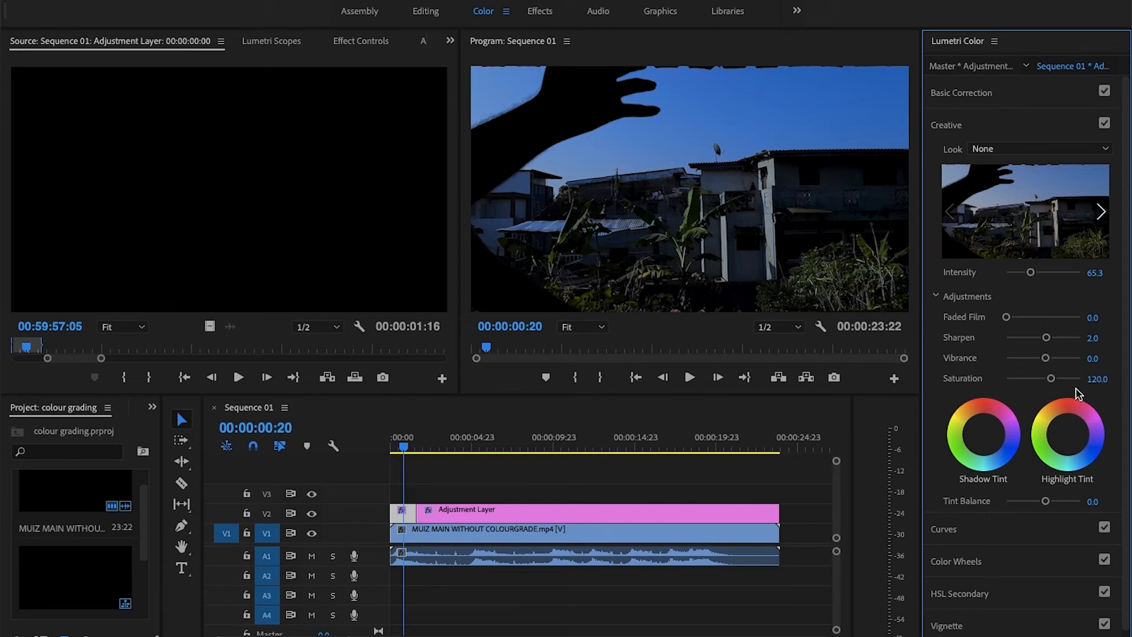
# Set the first segment's Creative saturation to 140.
pyautogui.click(1100, 378)
pyautogui.write('140')
pyautogui.press('Return')
# Cut the adjustment layer at 00:00:03:08 and again at about 5 seconds to isolate the shoe-tying shot.
pyautogui.press('space')
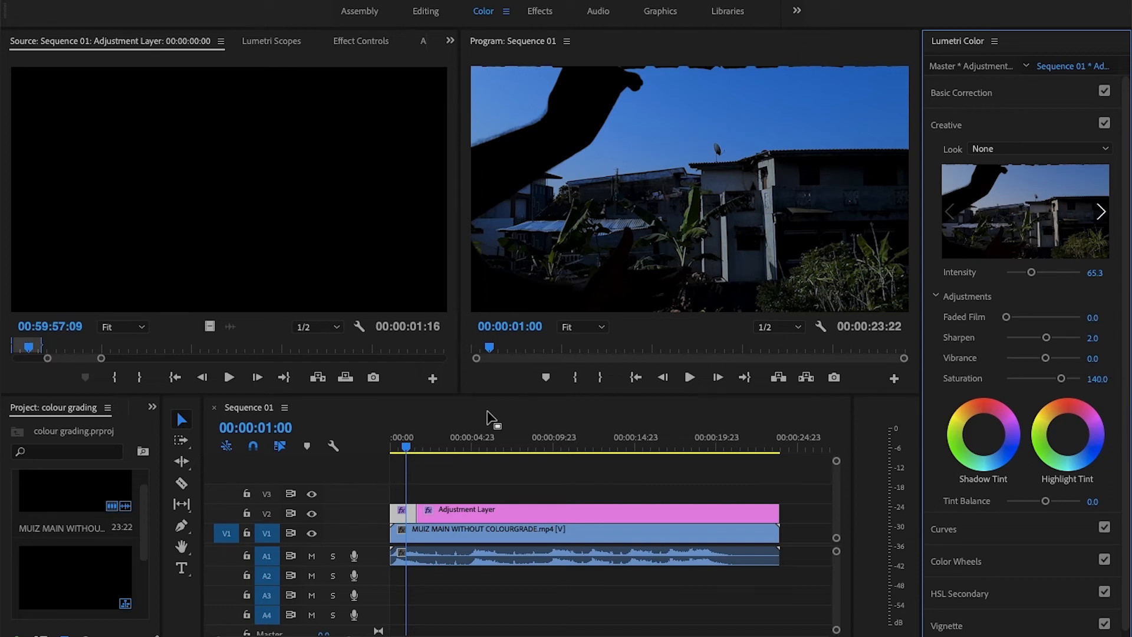
pyautogui.moveTo(407, 448); pyautogui.dragTo(446, 453)
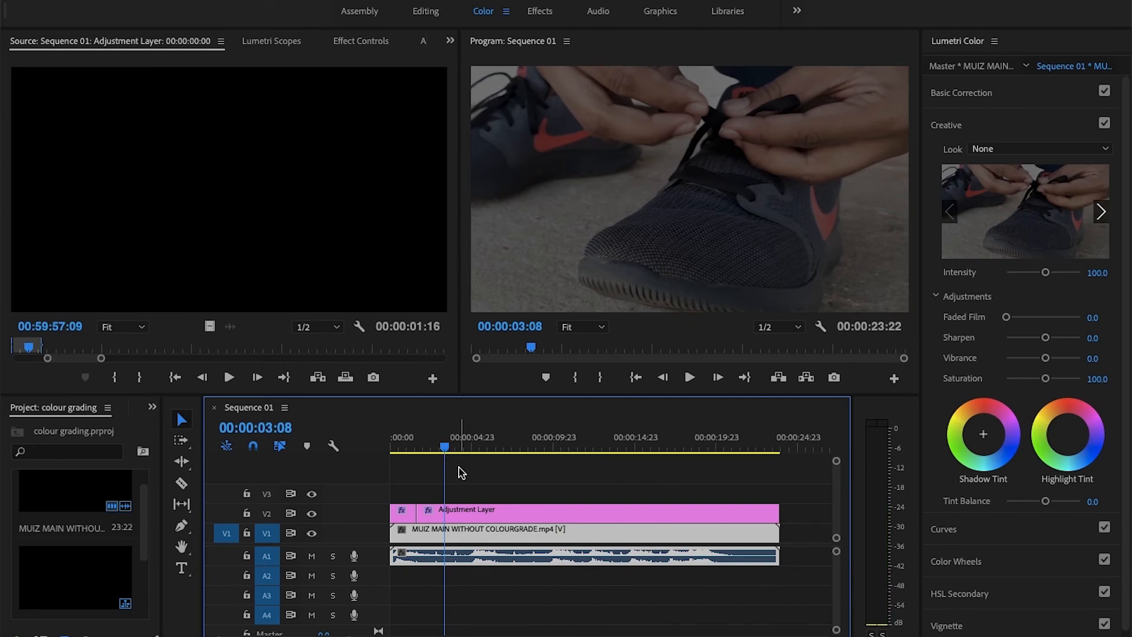
pyautogui.press('c')
pyautogui.click(449, 513)
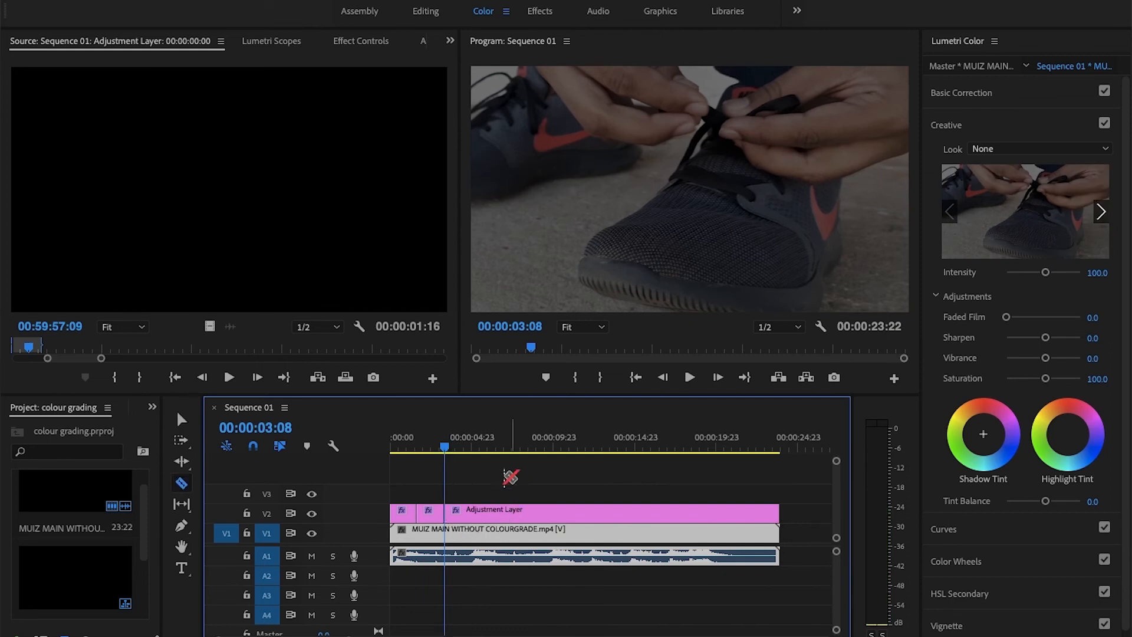
pyautogui.click(475, 513)
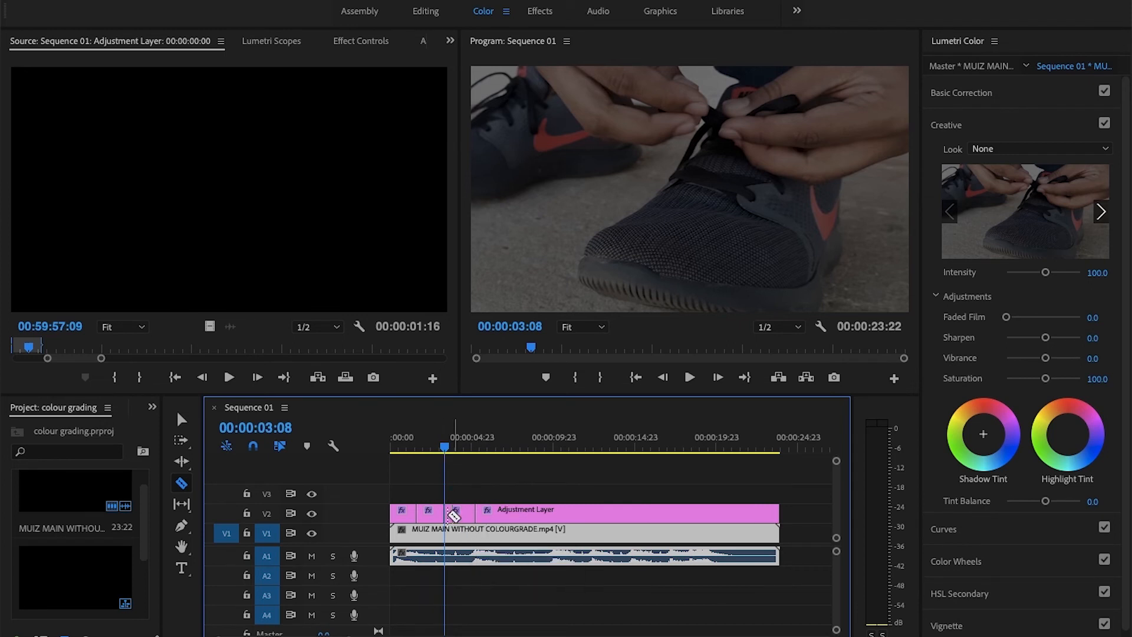
pyautogui.click(182, 419)
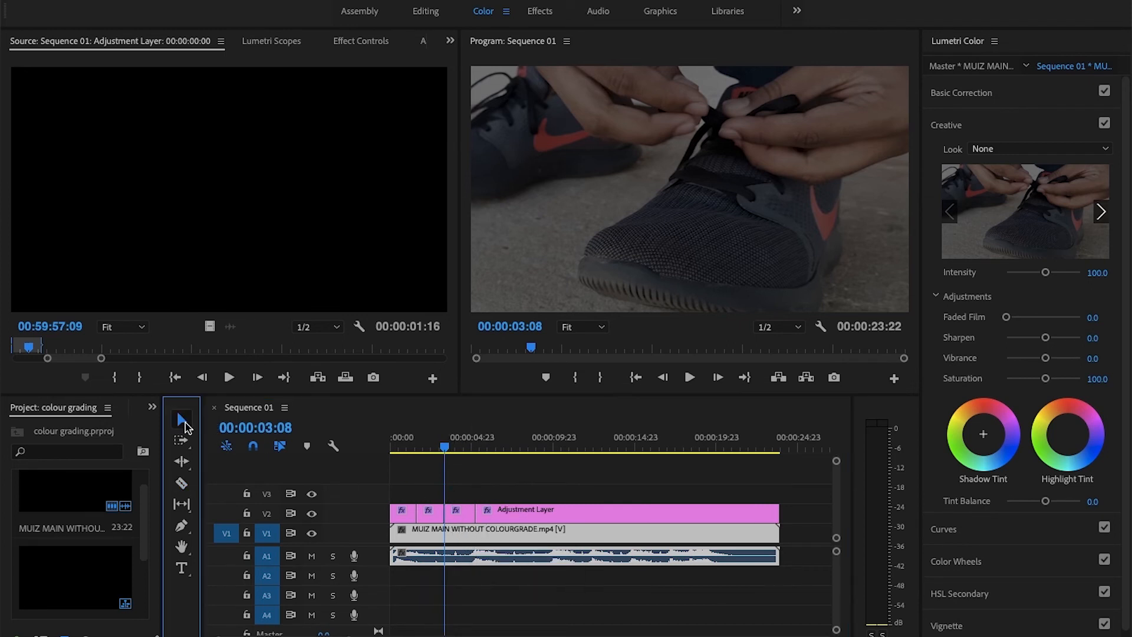
# In the Basic Correction of the adjustment layer segment over the shoe-tying shot, set the temperature to -53.7 and check other frames of the shot.
pyautogui.click(450, 448)
pyautogui.click(460, 513)
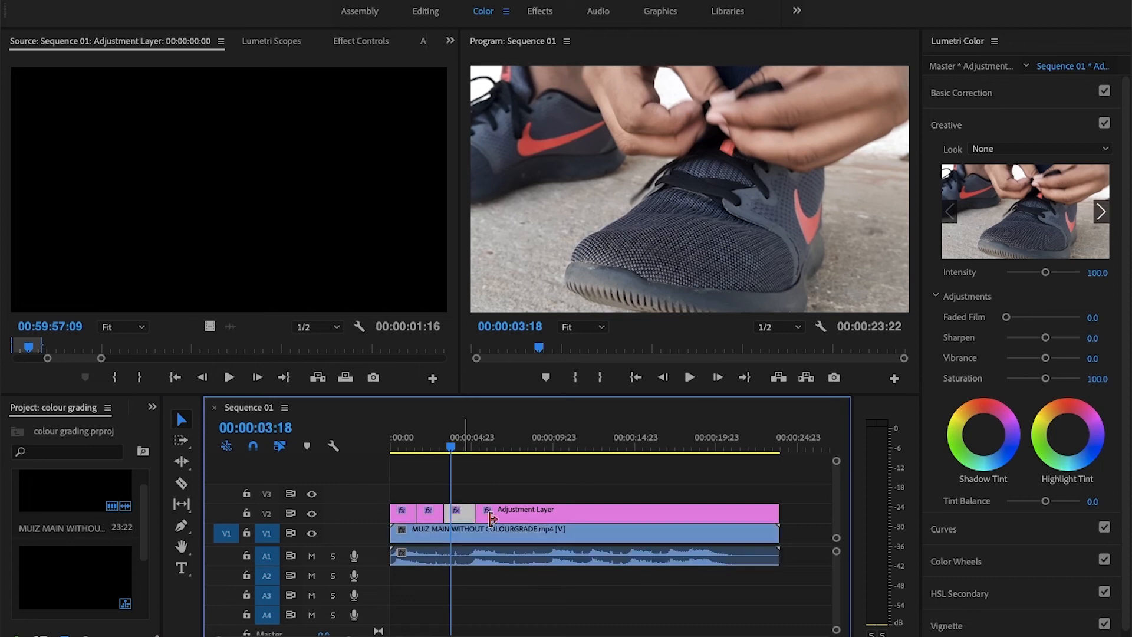
pyautogui.click(970, 93)
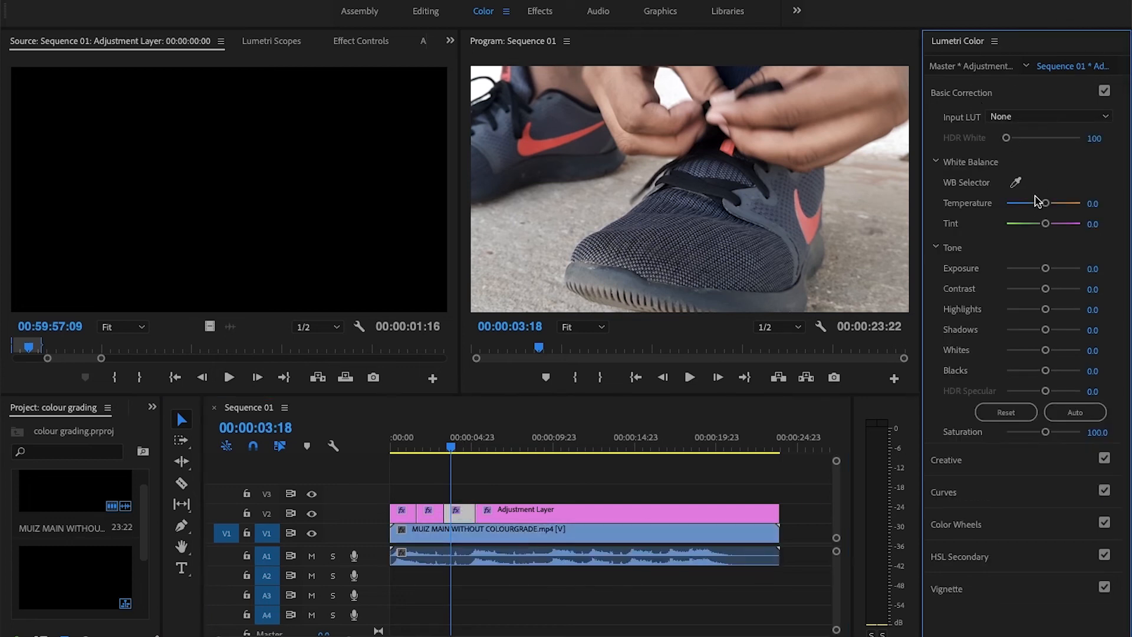
pyautogui.moveTo(1035, 206); pyautogui.dragTo(1023, 207)
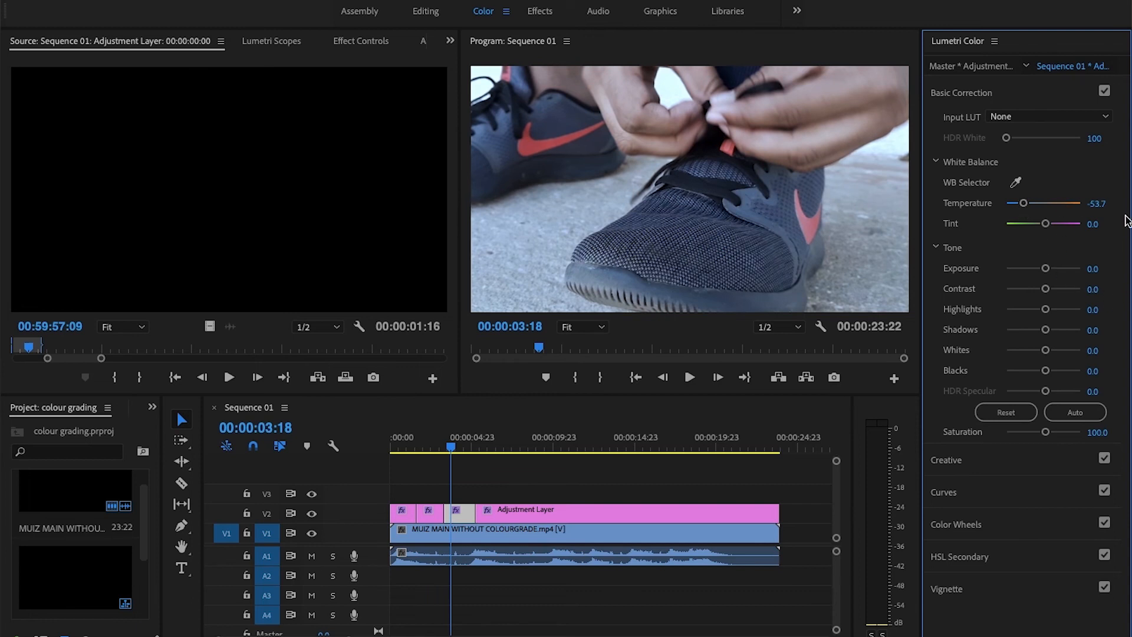
pyautogui.press('Left')
pyautogui.press('Left')
pyautogui.press('Left')
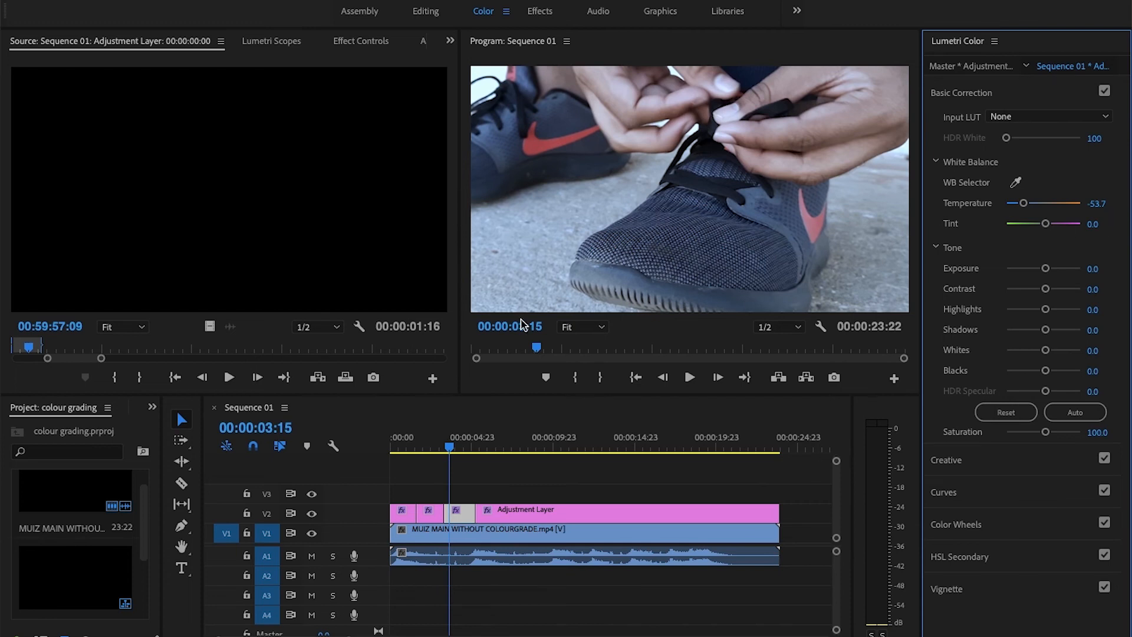
pyautogui.moveTo(449, 450)
pyautogui.mouseDown()
pyautogui.moveTo(401, 459)
pyautogui.moveTo(466, 452)
pyautogui.mouseUp()
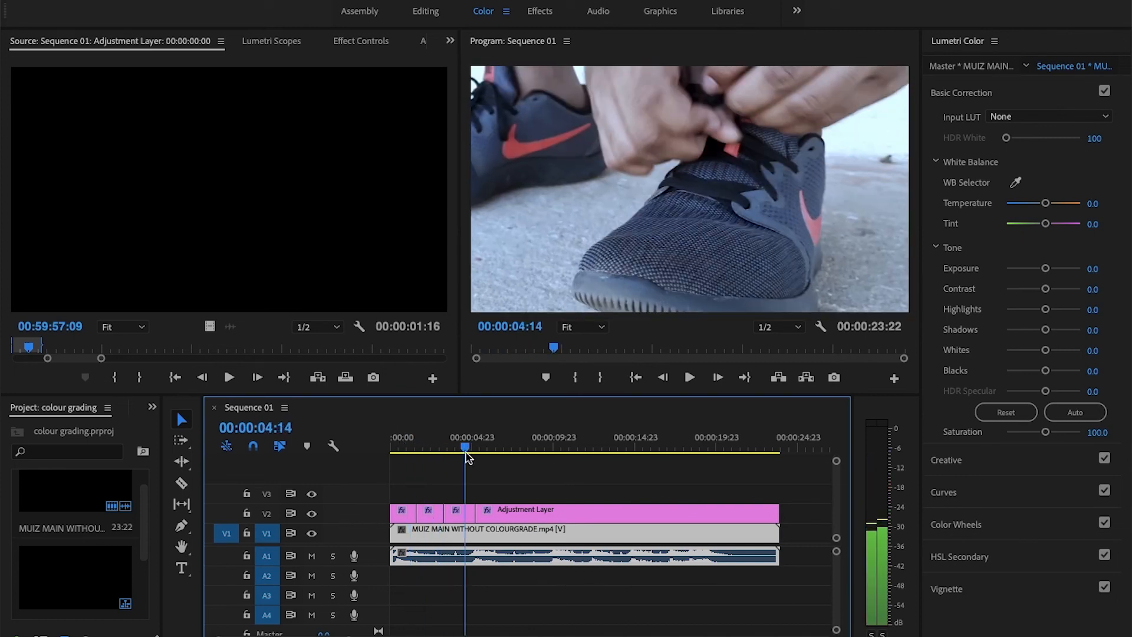
pyautogui.moveTo(466, 452); pyautogui.dragTo(464, 450)
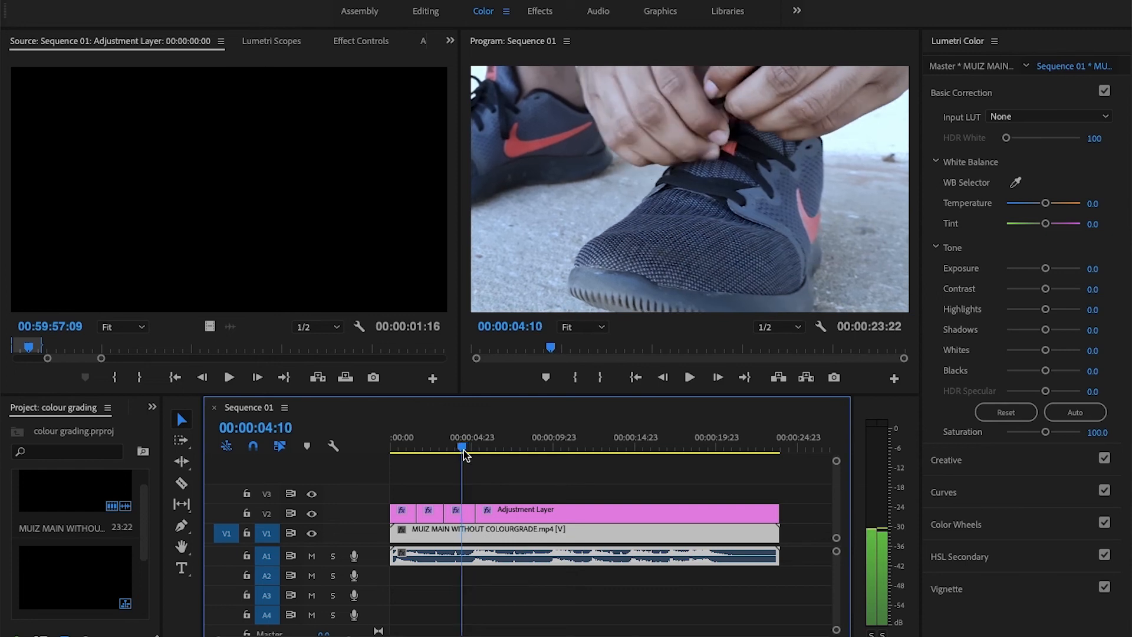